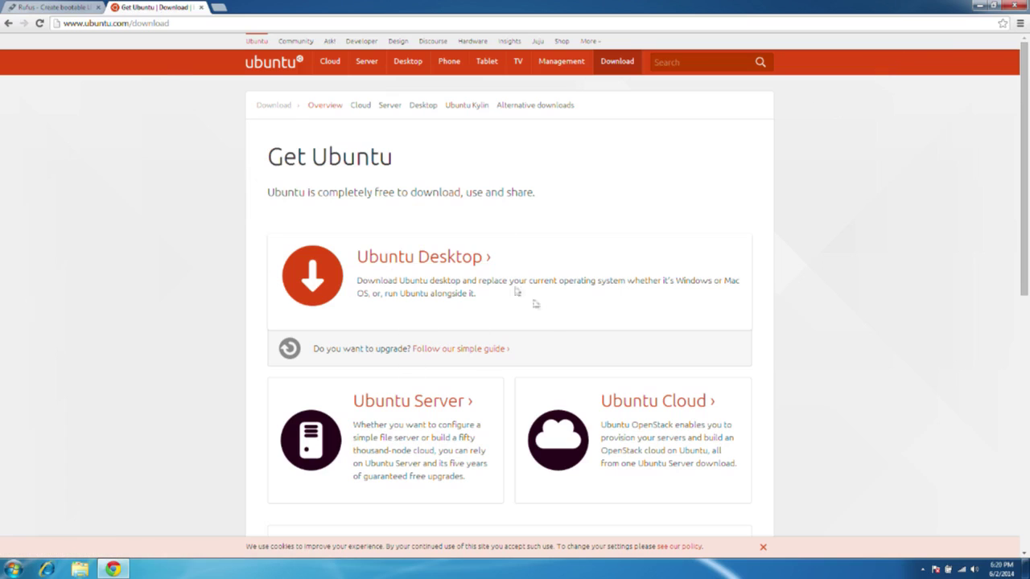
Step: Start downloading the 64-bit Ubuntu 14.04 LTS desktop image, skipping the contribution
left_click(407, 264)
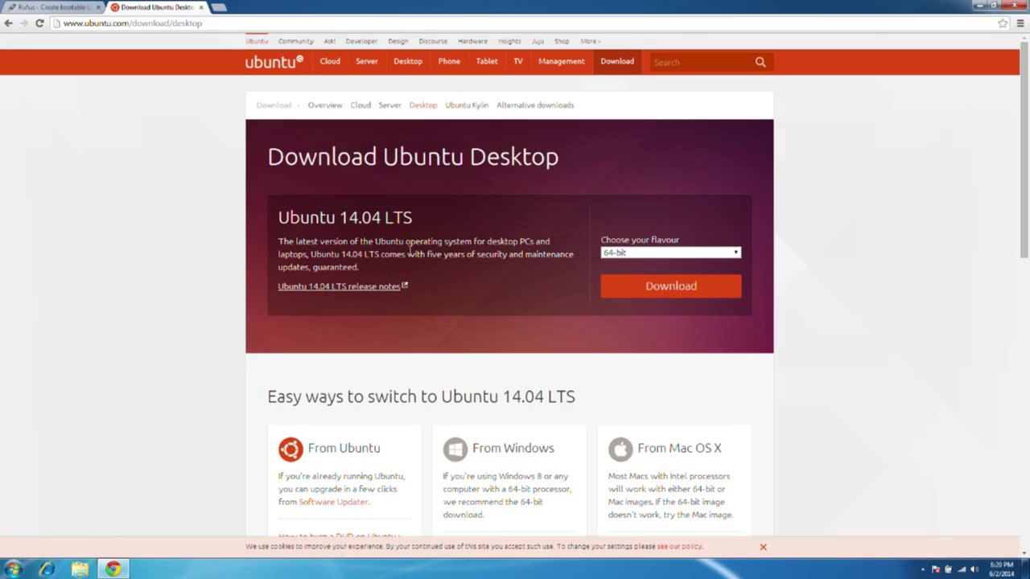
left_click(634, 253)
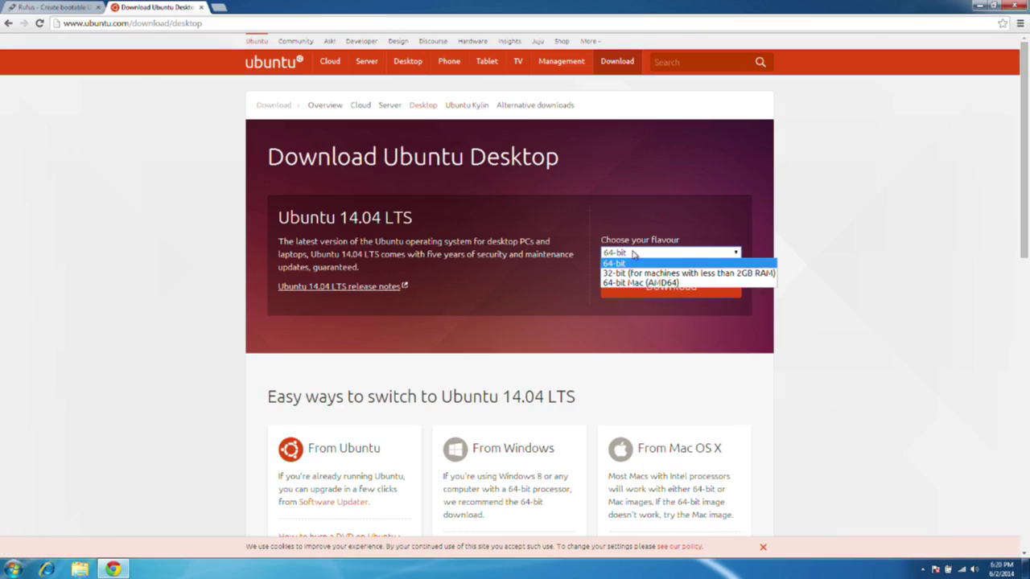
left_click(635, 225)
left_click(653, 285)
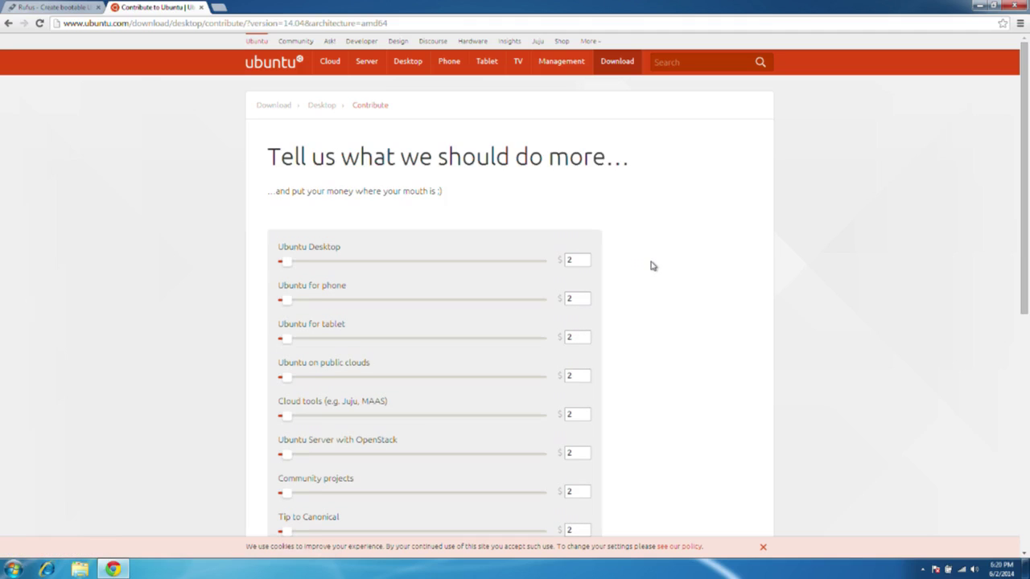
scroll(662, 277, "down", 3)
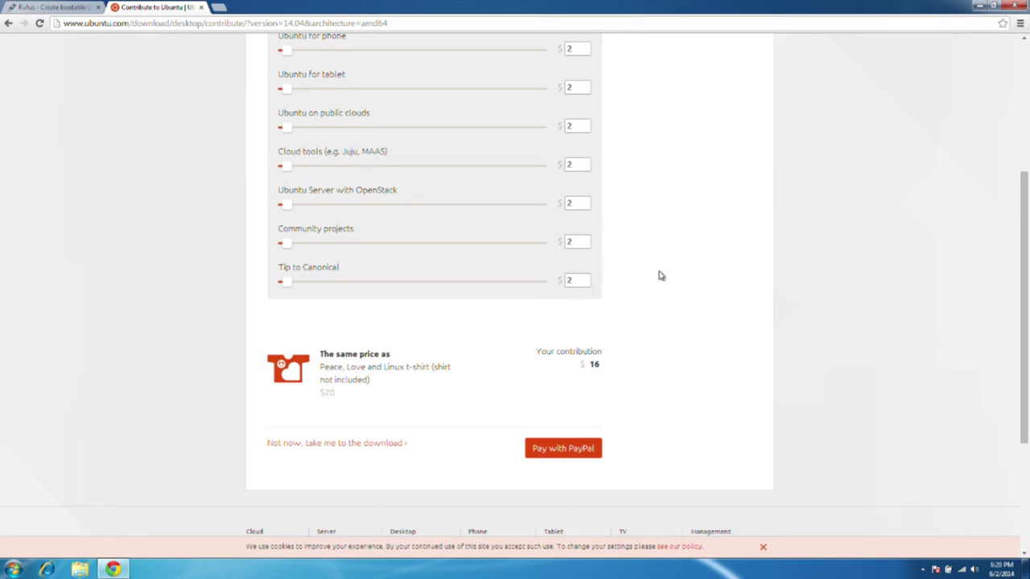
left_click(289, 447)
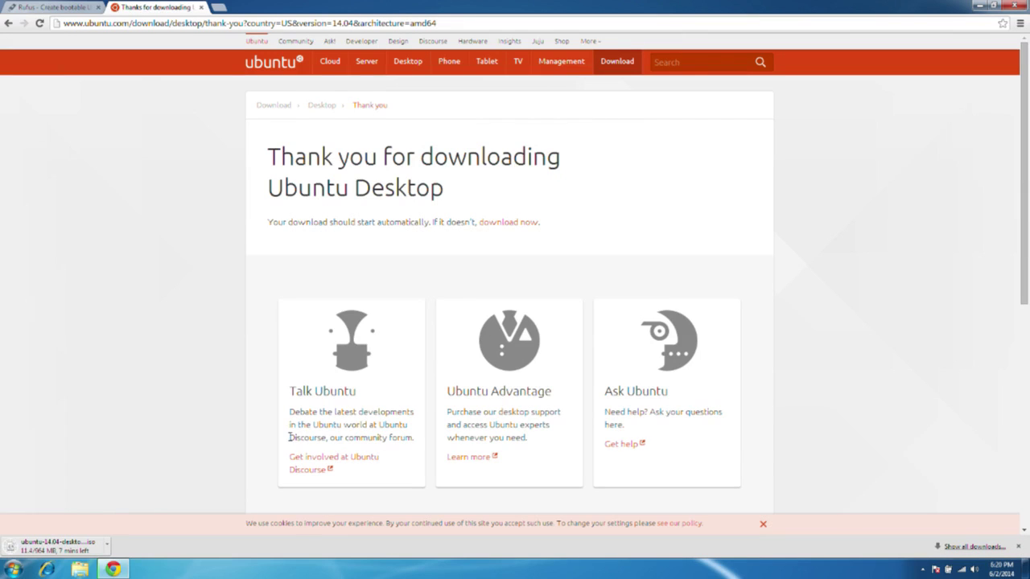
Step: Return to the contribution page, raise the Ubuntu Desktop contribution to $12, and minimize Chrome
left_click(7, 25)
scroll(257, 232, "down", 2)
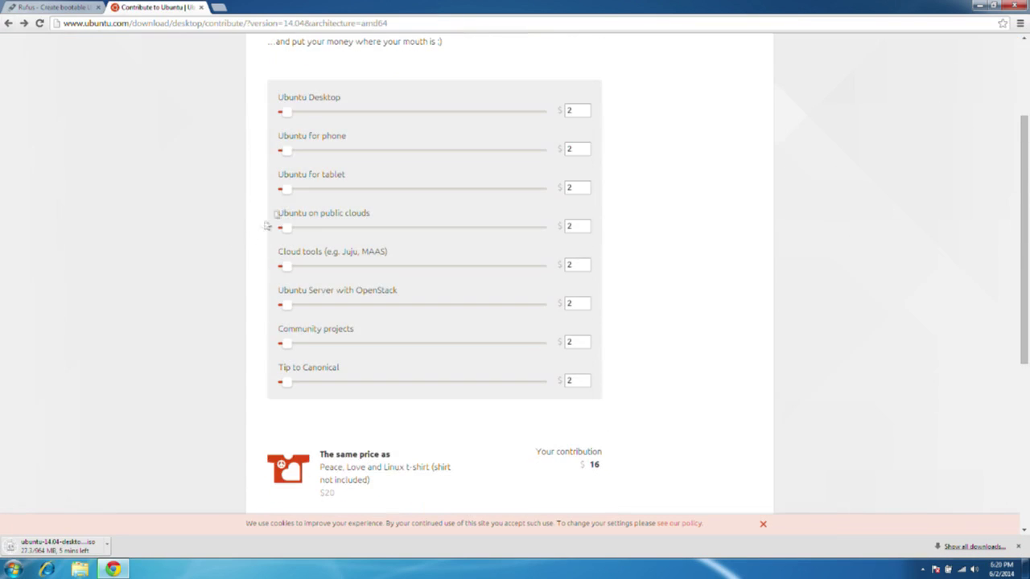
left_click_drag(289, 115, 312, 120)
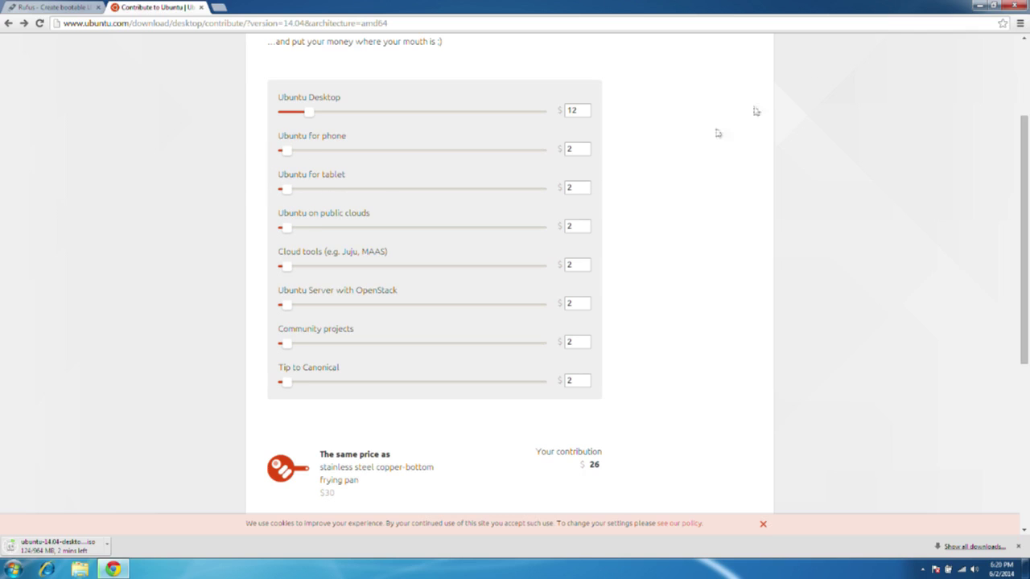
left_click(979, 6)
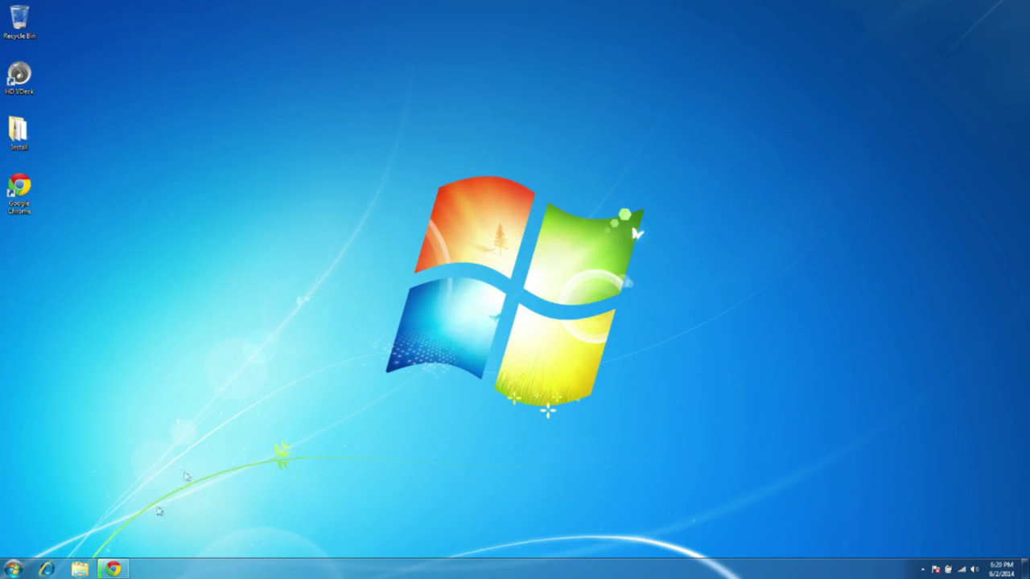
Step: Launch rufus-1.4.7 from the Downloads folder with administrator rights
right_click(79, 569)
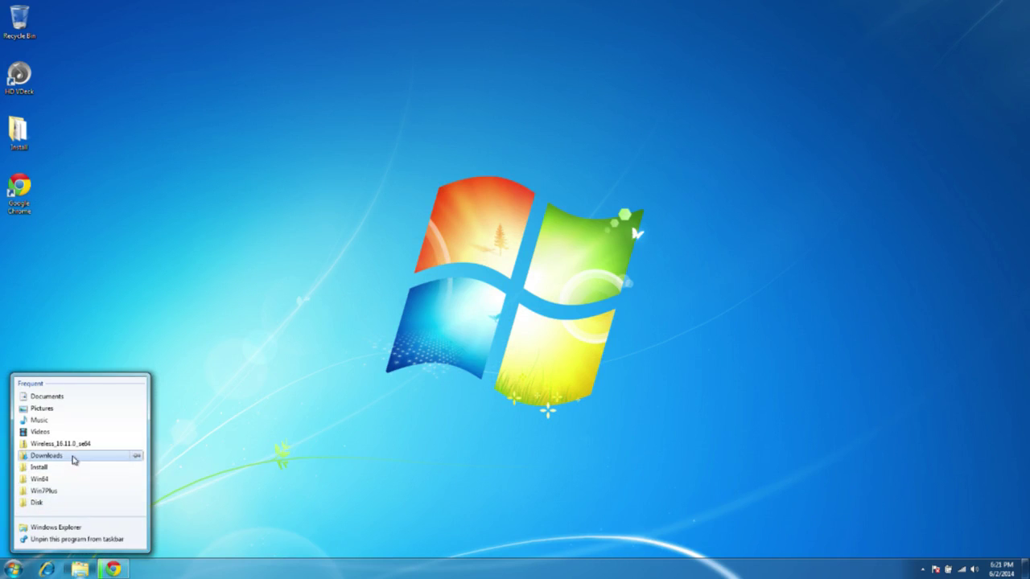
left_click(72, 455)
double_click(318, 281)
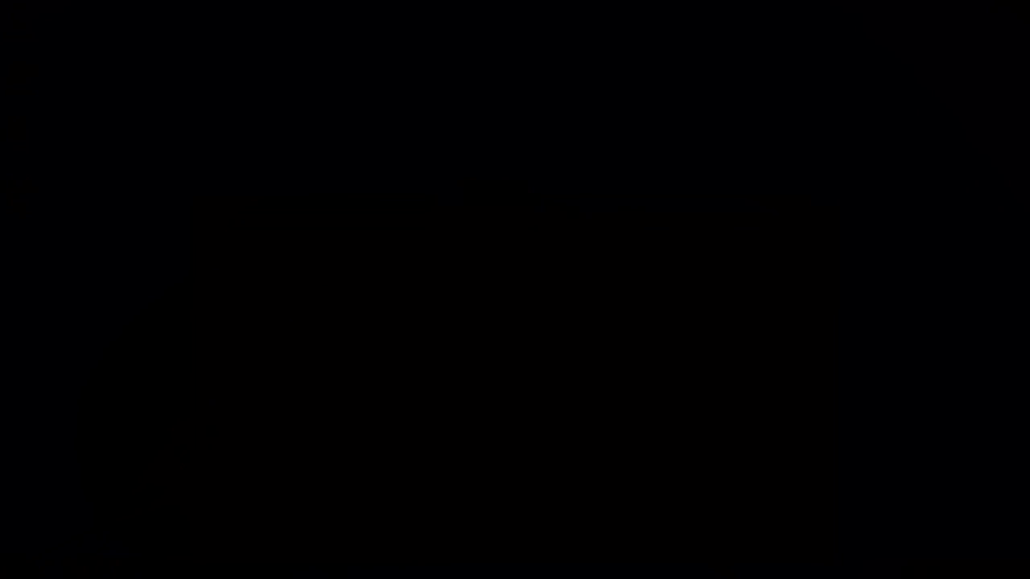
left_click(560, 409)
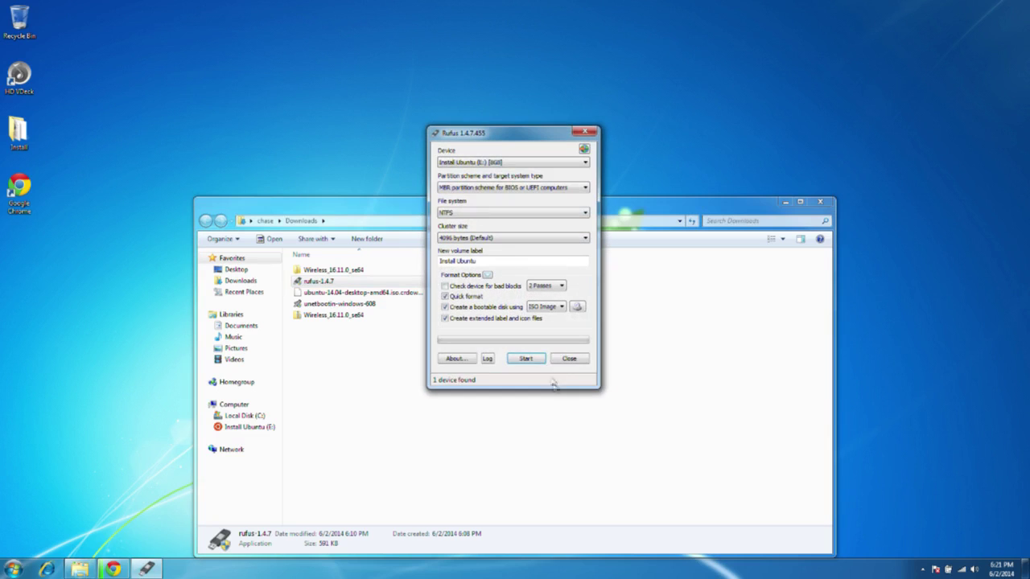
Step: Target the 8GB Install Ubuntu (E:) drive and choose FAT32 as the file system
left_click(473, 165)
left_click(475, 172)
left_click(466, 211)
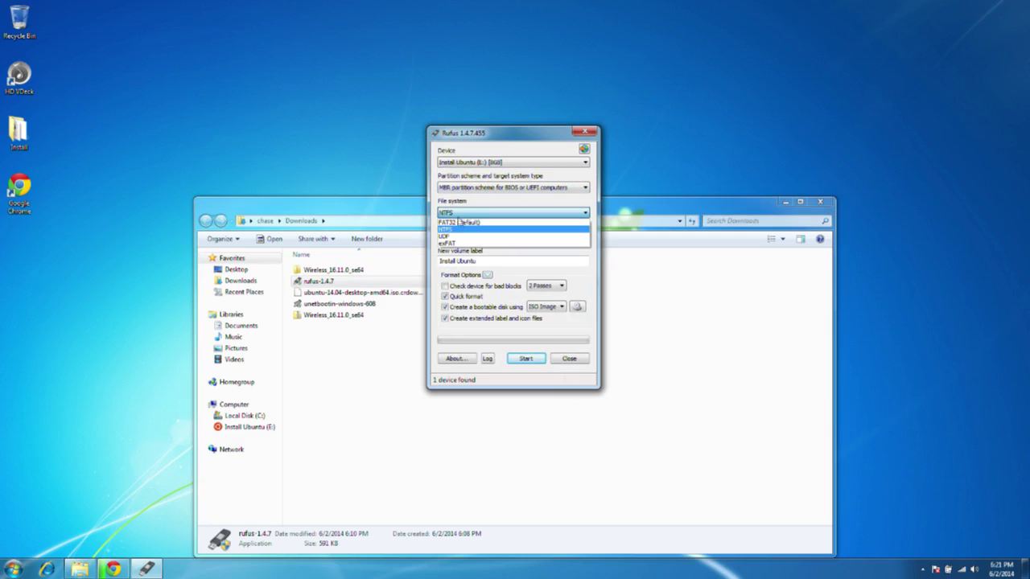
left_click(462, 223)
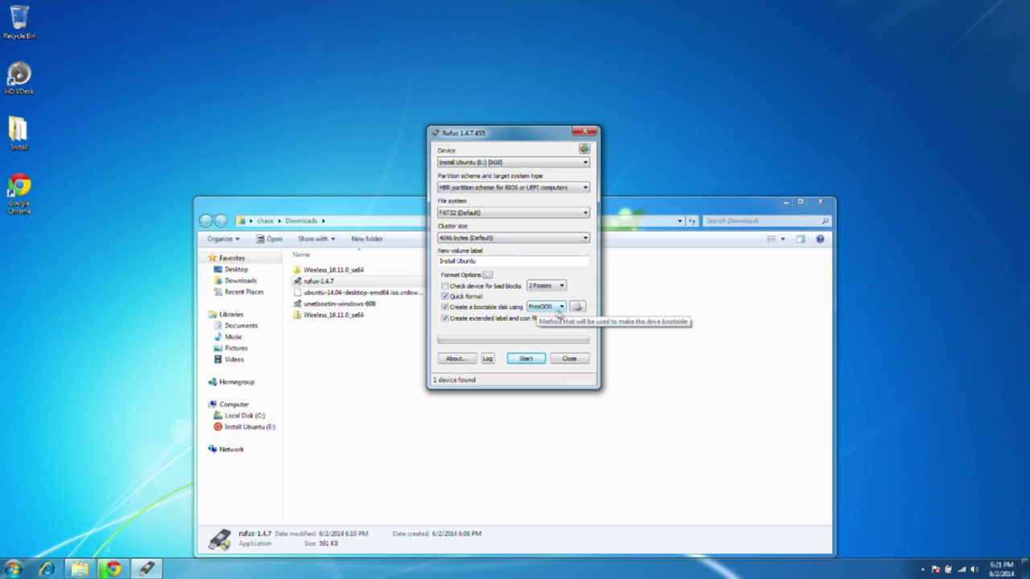
Step: Browse to the partially downloaded Ubuntu image, then cancel without selecting it
left_click(576, 307)
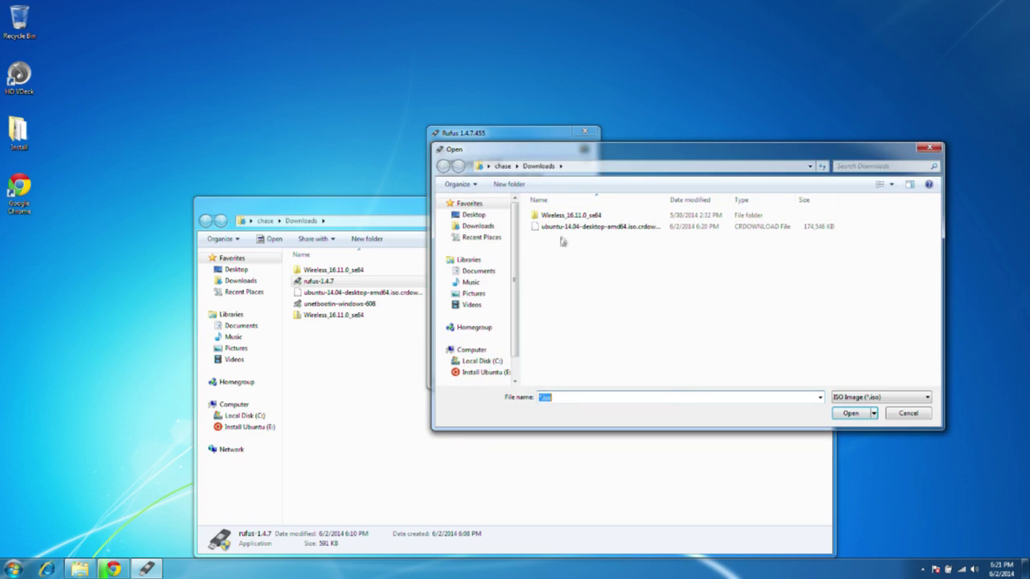
left_click(563, 228)
left_click(913, 415)
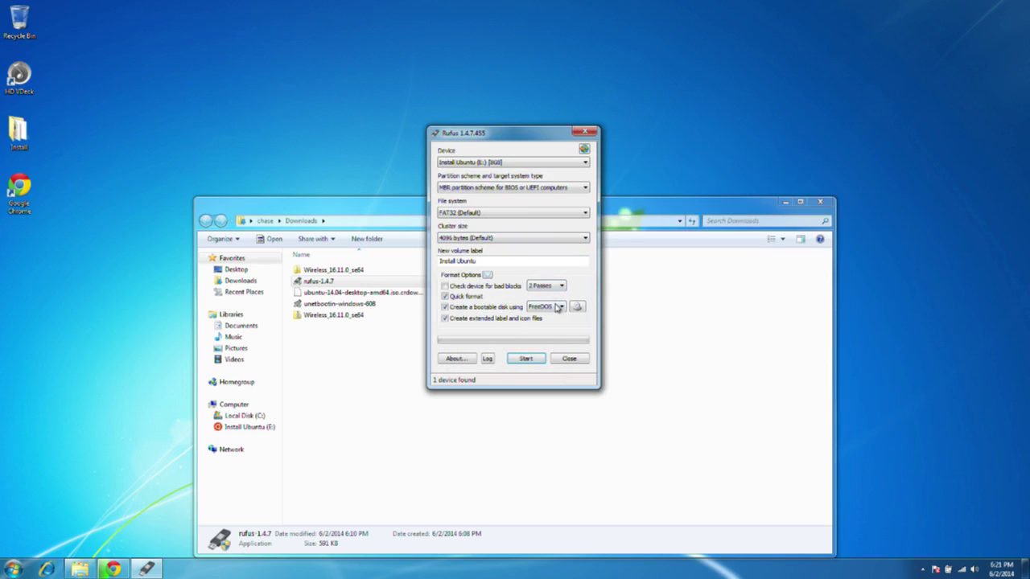
Step: Change the boot method from FreeDOS to ISO Image, then open and close the image browser
left_click(558, 307)
left_click(545, 329)
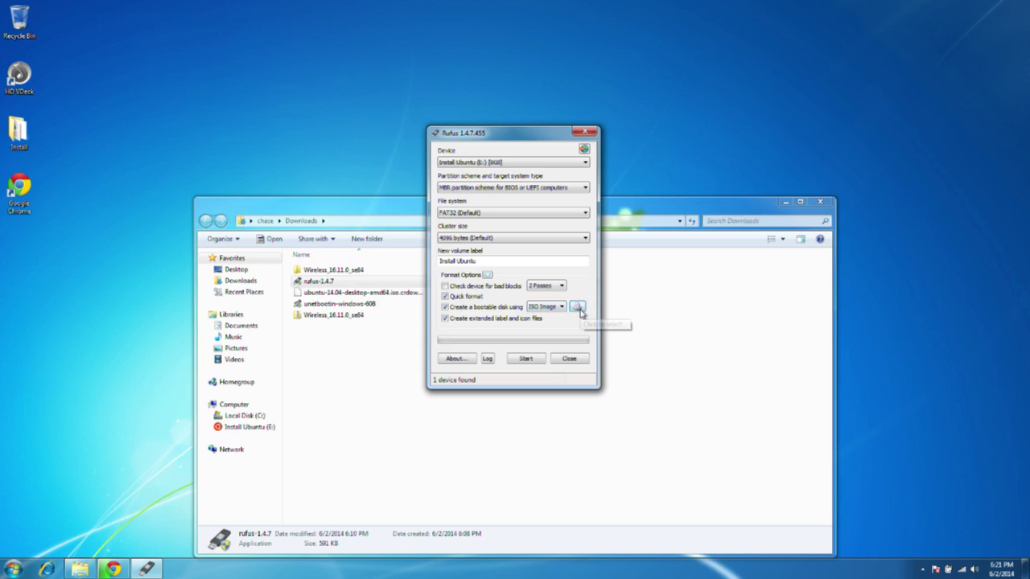
left_click(578, 308)
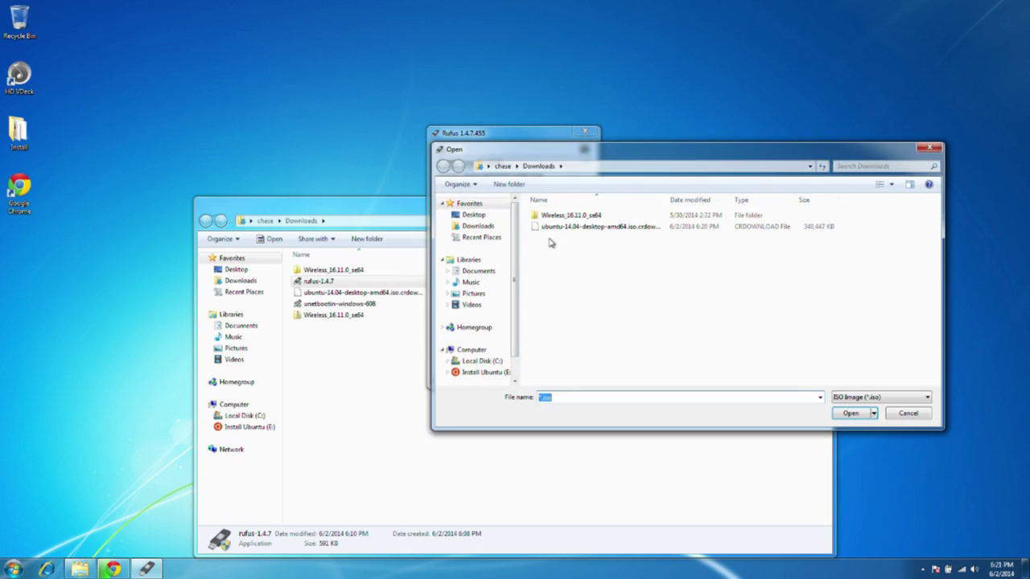
left_click(917, 415)
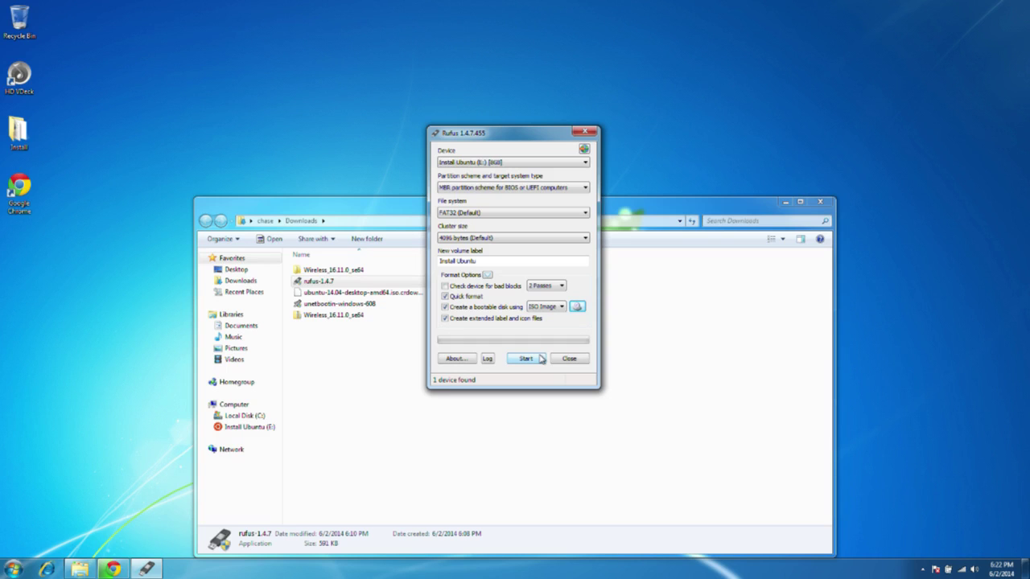
Step: Minimize the Downloads folder window and move Rufus toward the upper left of the desktop
left_click(783, 202)
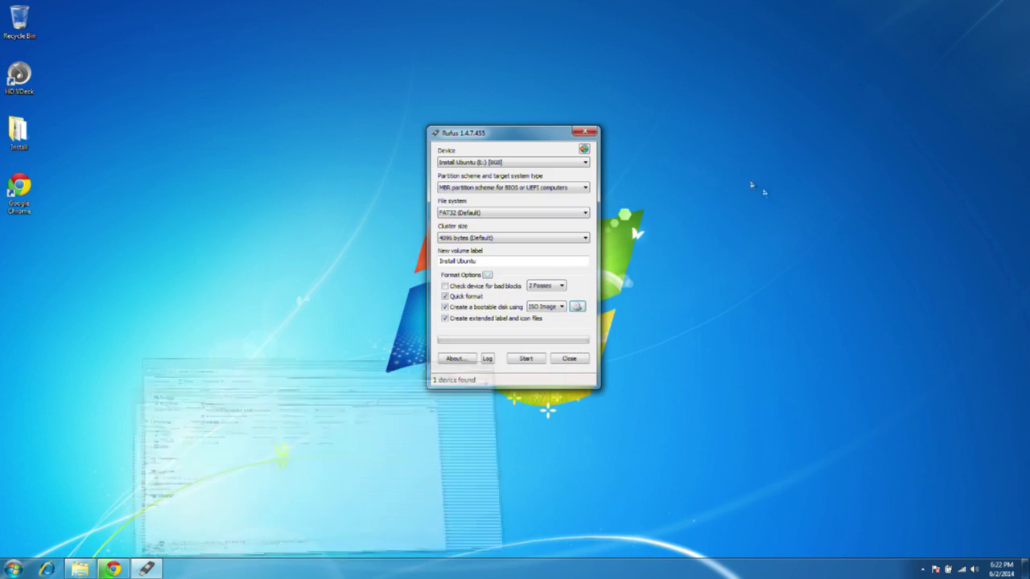
left_click_drag(563, 136, 372, 115)
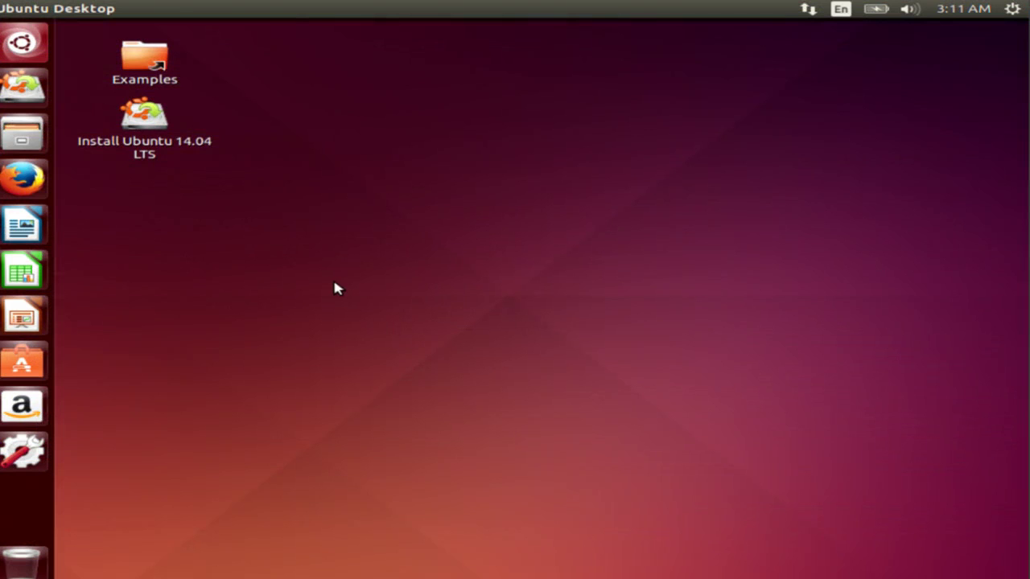
Step: Launch the Install Ubuntu 14.04 LTS installer and continue past Welcome with English selected
left_click(152, 129)
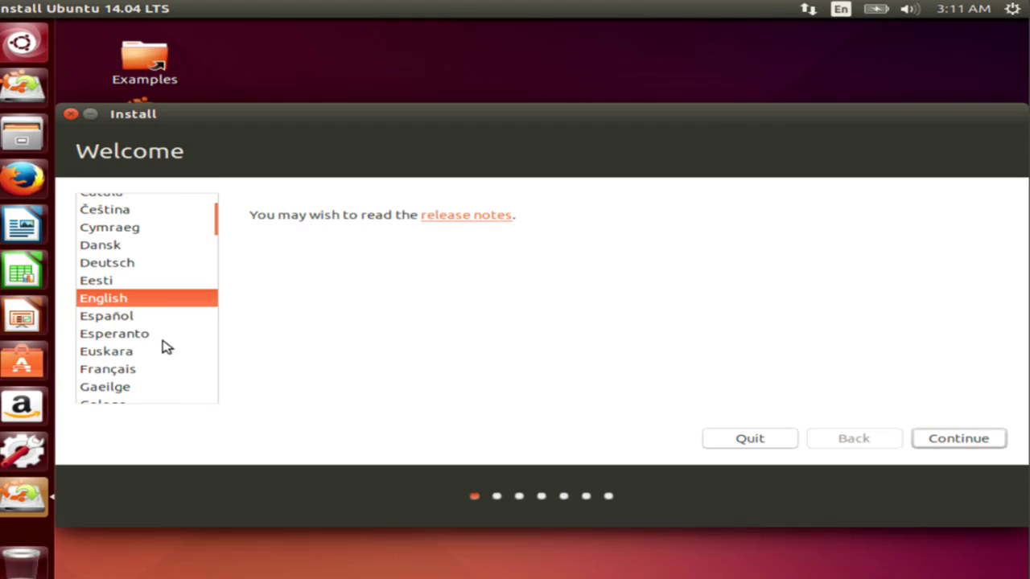
scroll(166, 347, "down", 2)
scroll(166, 349, "up", 3)
scroll(129, 346, "down", 1)
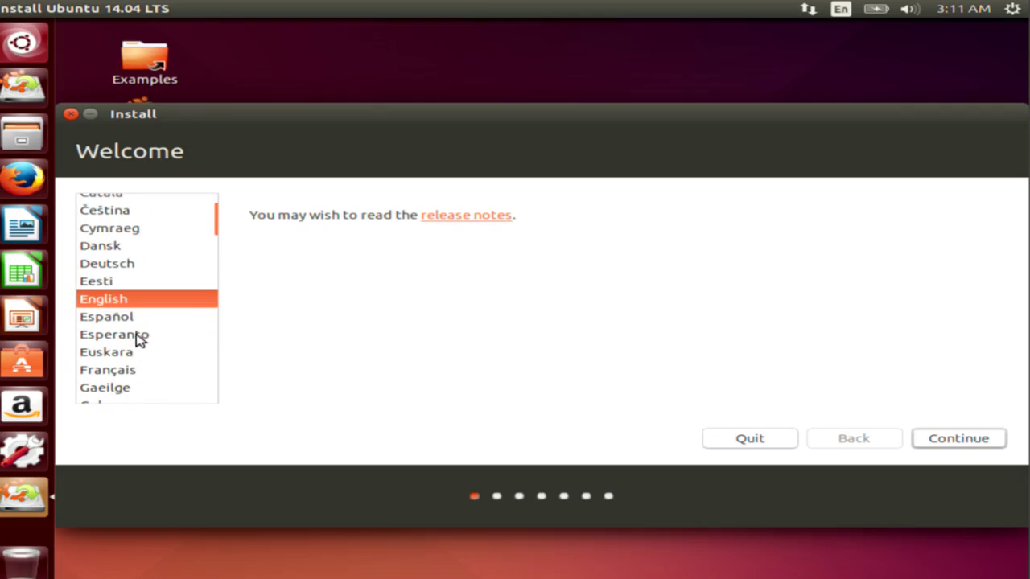
left_click(988, 446)
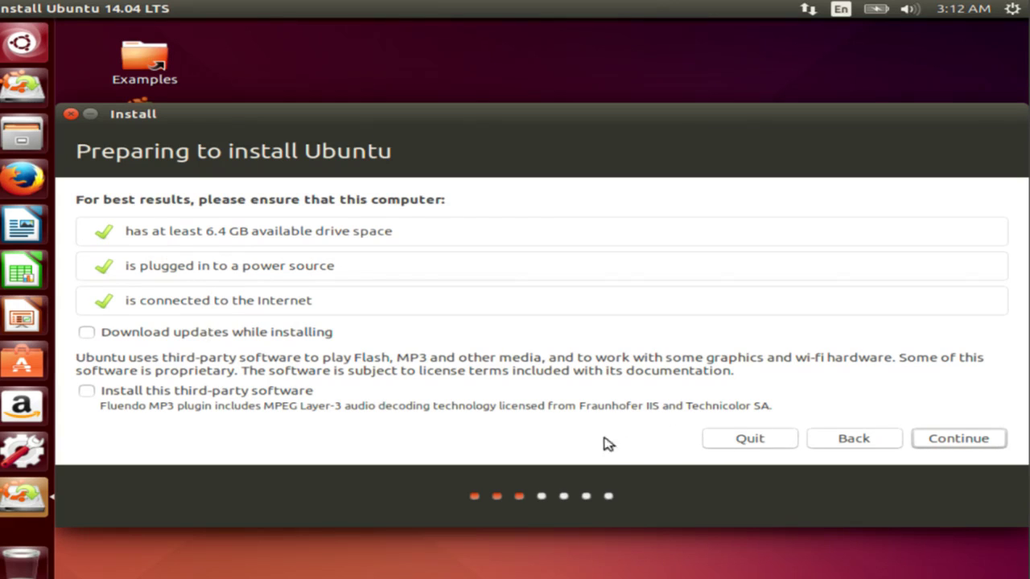
Step: Tick 'Install this third-party software' and continue to the Installation type page
left_click(257, 396)
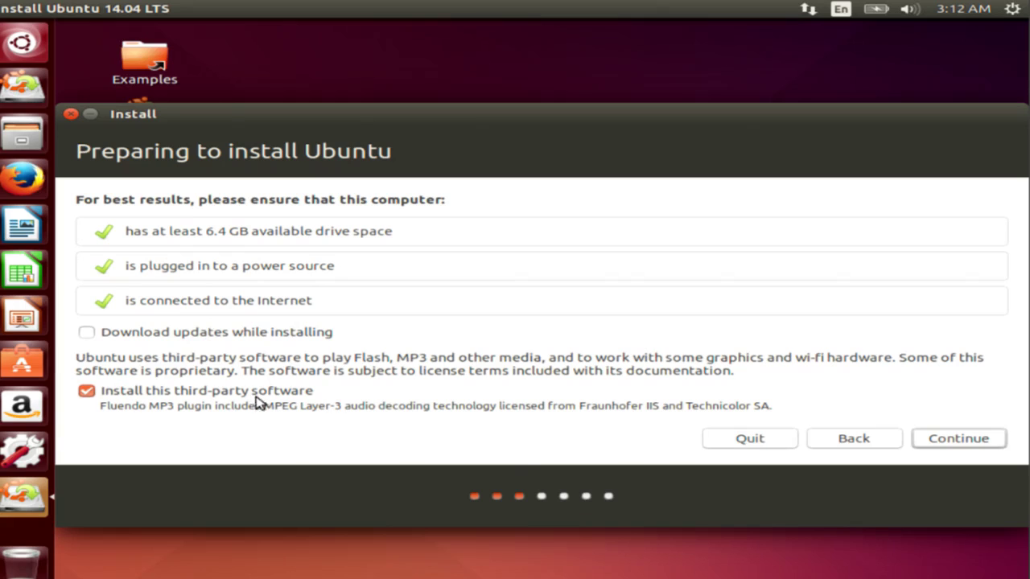
left_click(968, 448)
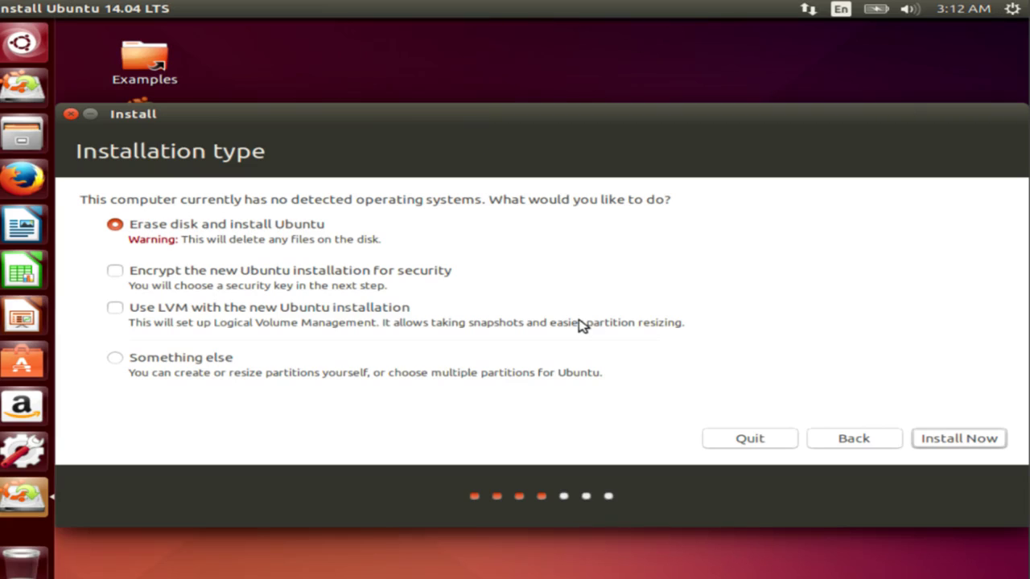
left_click(215, 275)
left_click(215, 275)
left_click(196, 311)
left_click(202, 361)
left_click(989, 438)
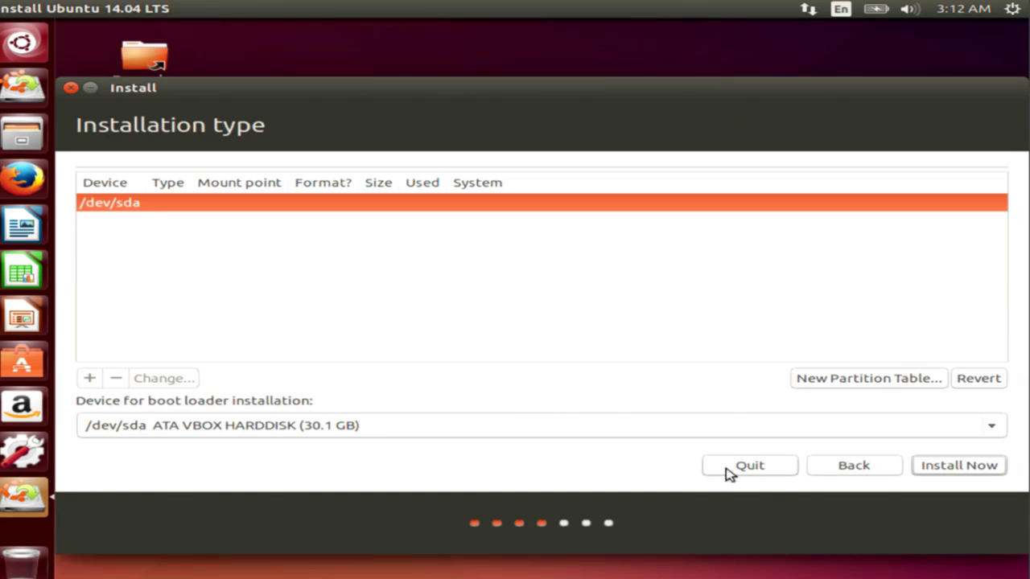
left_click(844, 469)
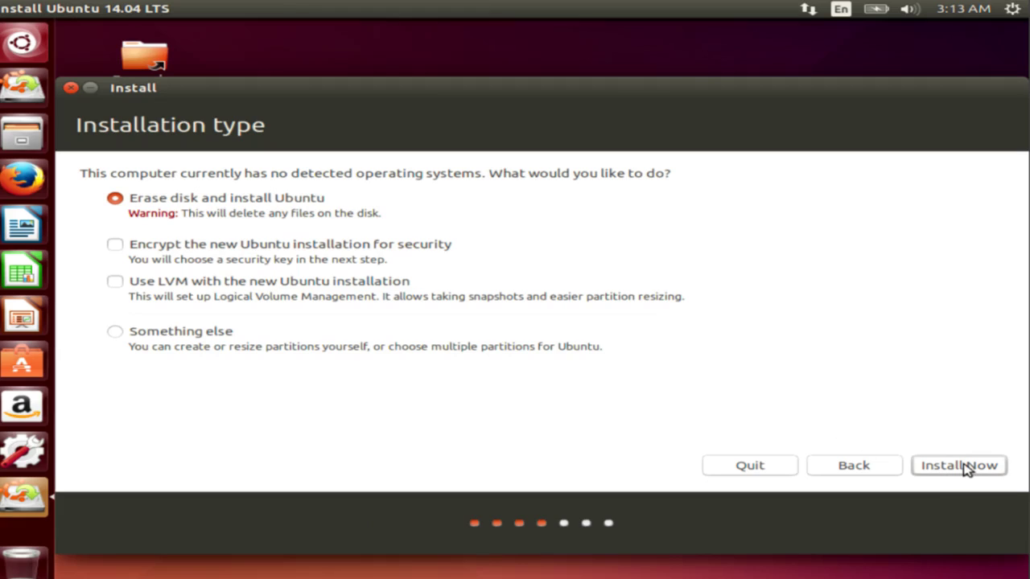
Step: Install Now with 'Erase disk and install Ubuntu', keeping Los Angeles and the English (US) keyboard
left_click(965, 467)
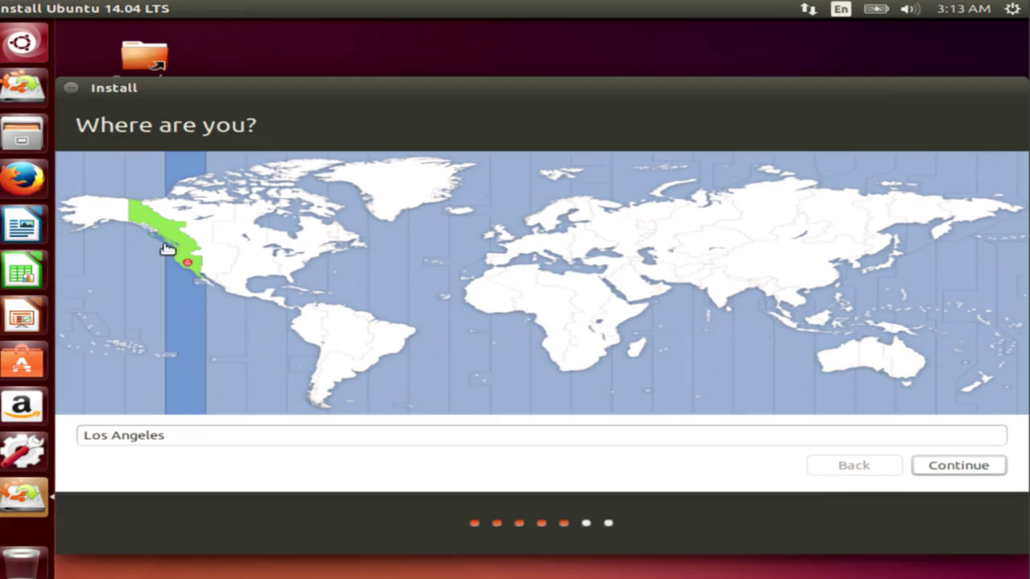
left_click(930, 468)
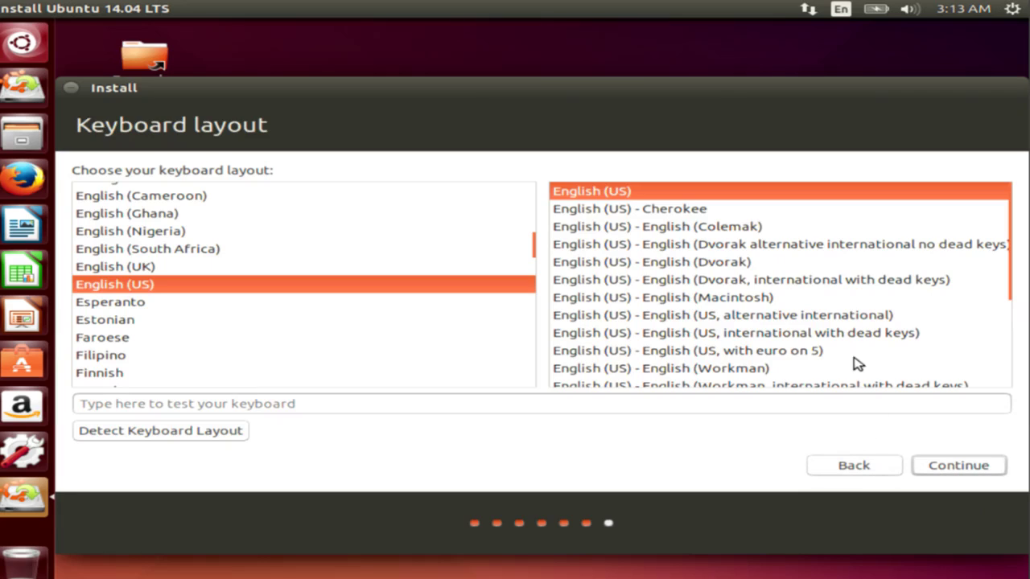
left_click(964, 470)
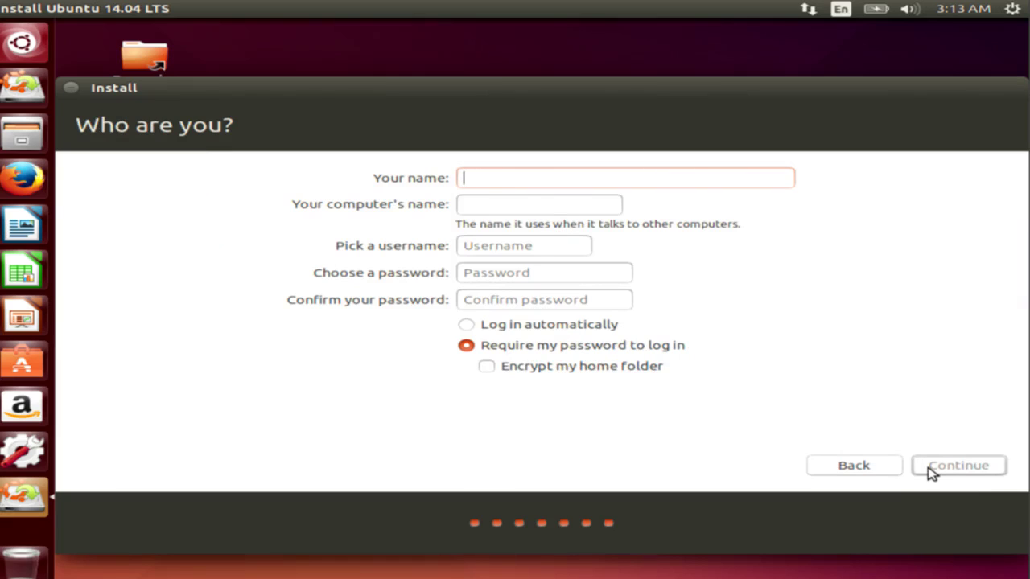
Step: Enter the user's name, enable automatic login, set and confirm a password, and continue
type("Chase")
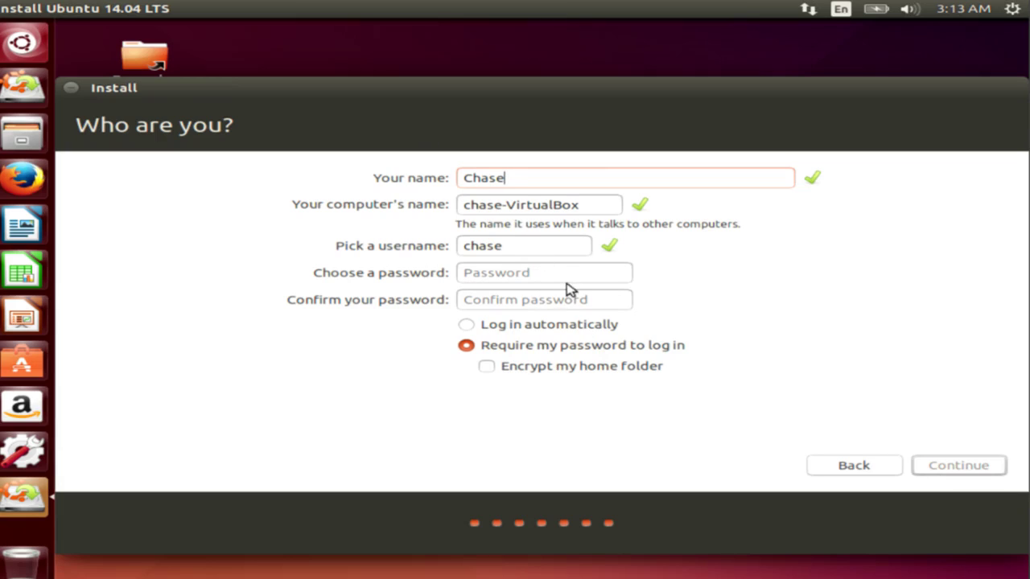
left_click(564, 276)
left_click(557, 324)
left_click(510, 272)
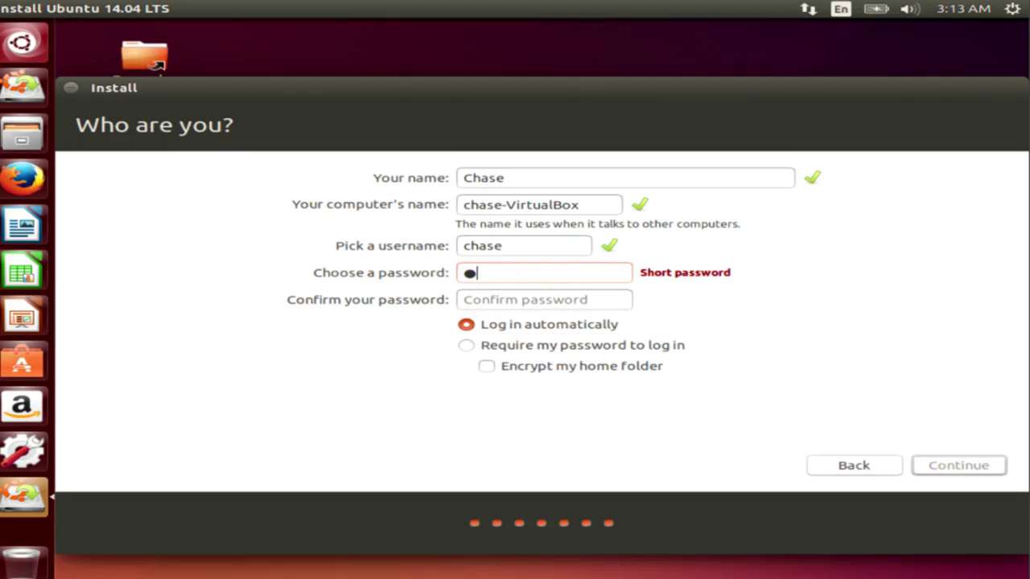
left_click(501, 298)
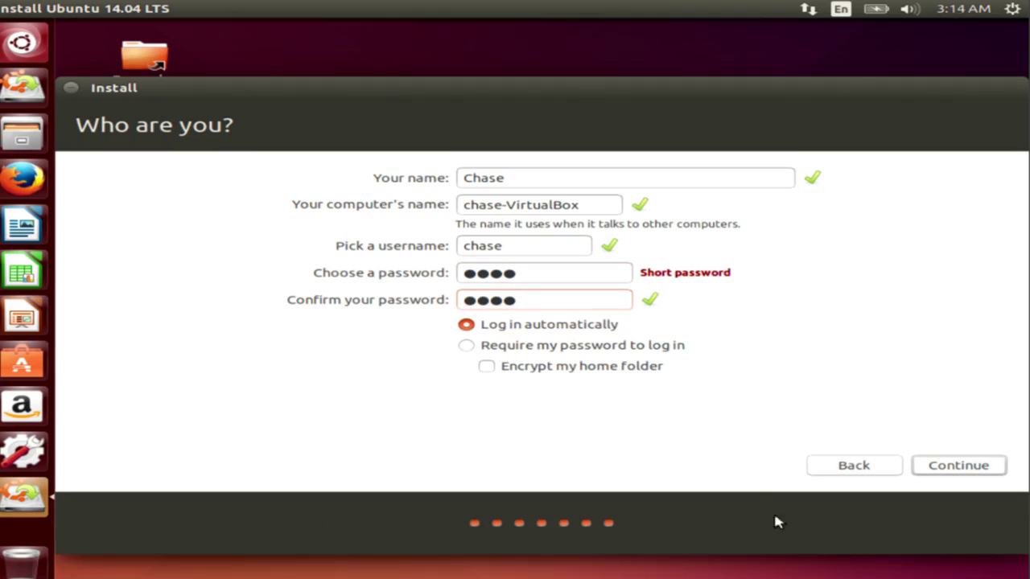
left_click(936, 463)
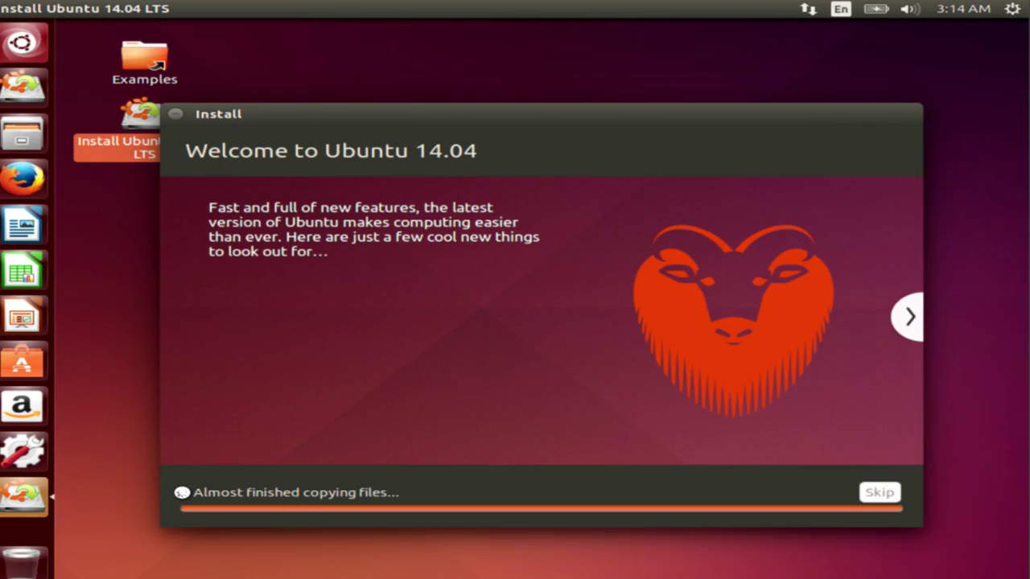
Step: Expand the terminal log pane beside the installer's progress status
left_click(183, 492)
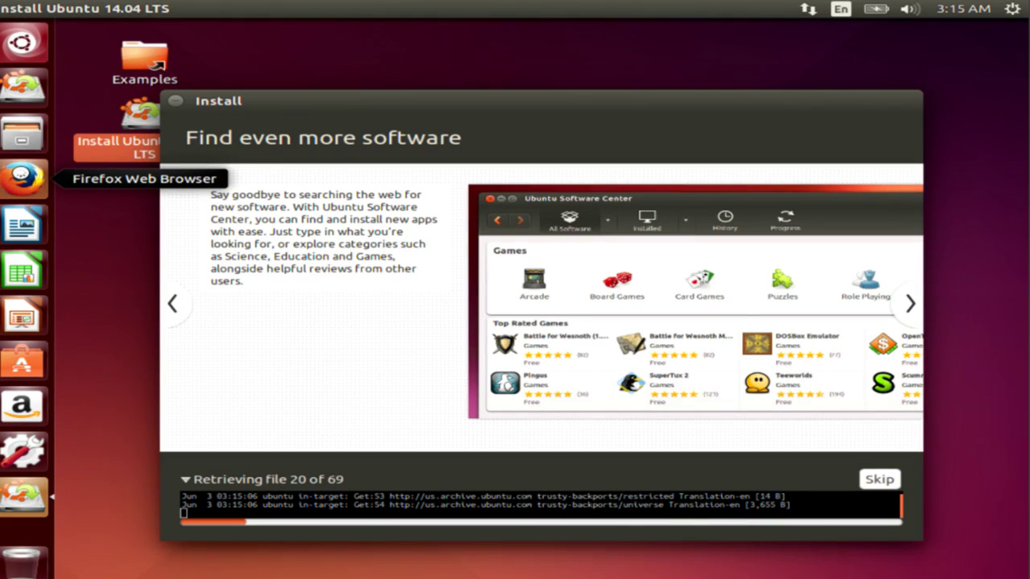
left_click(23, 177)
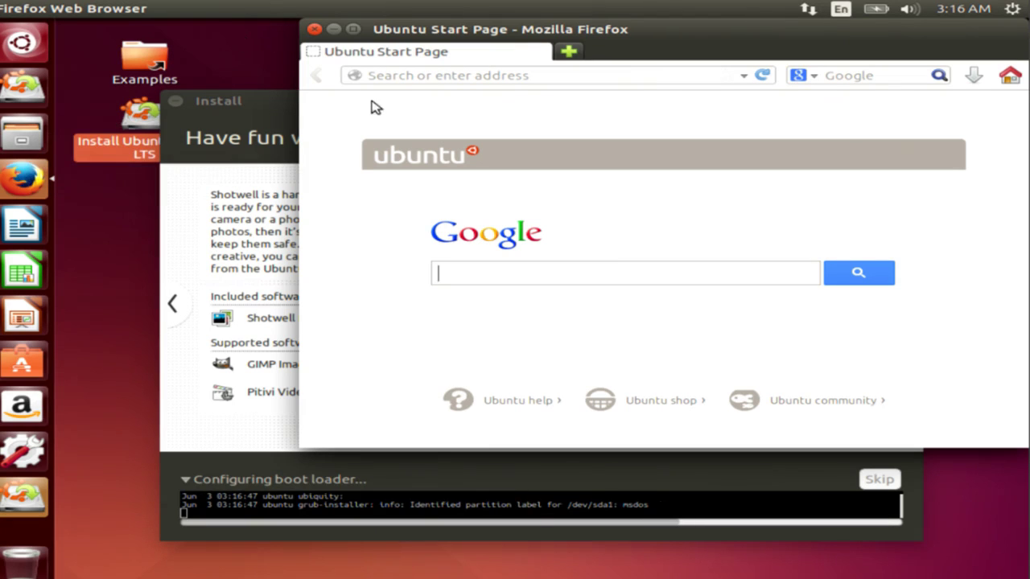
left_click(314, 29)
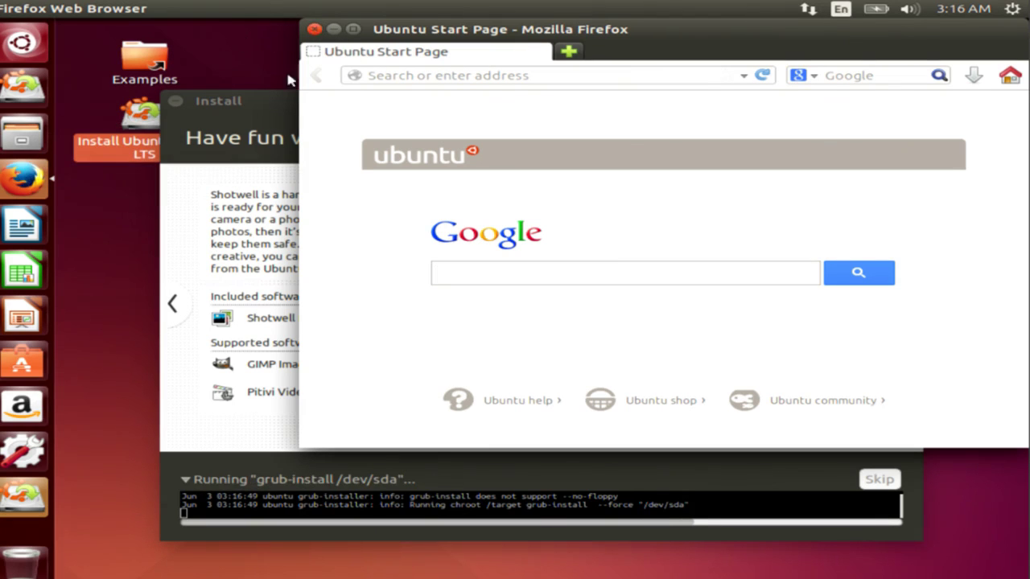